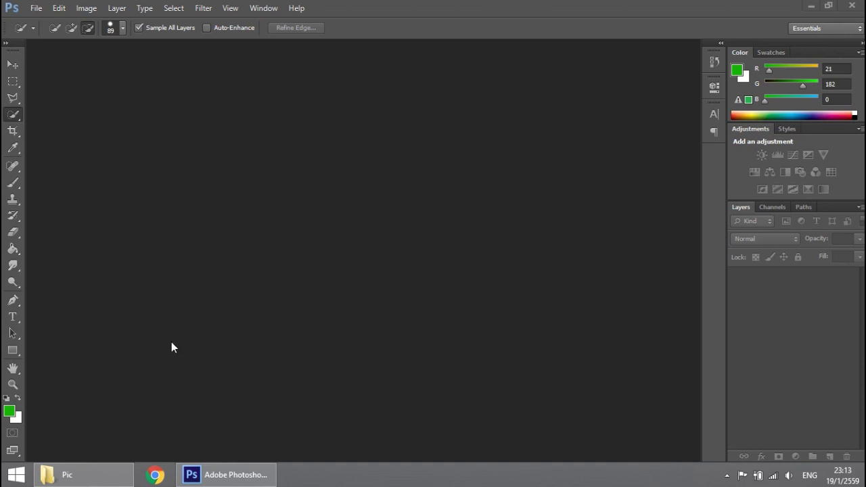
Step: Open img_4269-edited-01-watermarked from the Pic folder in Windows Photo Viewer
click(68, 475)
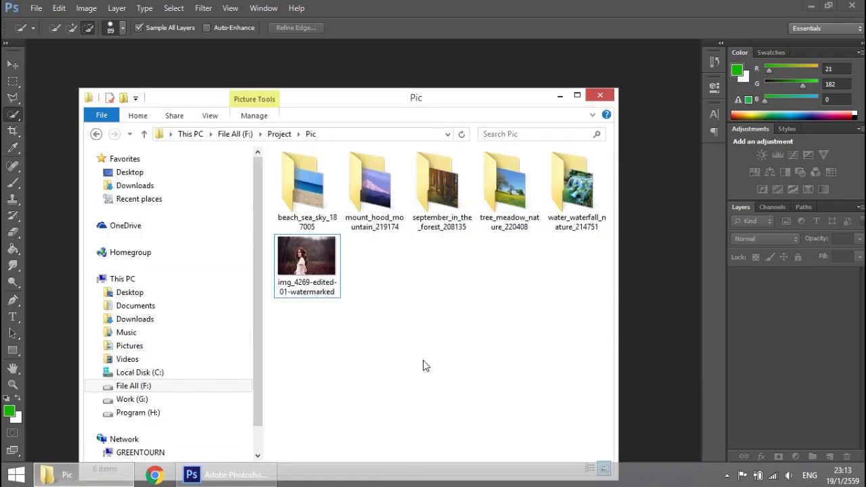
click(318, 270)
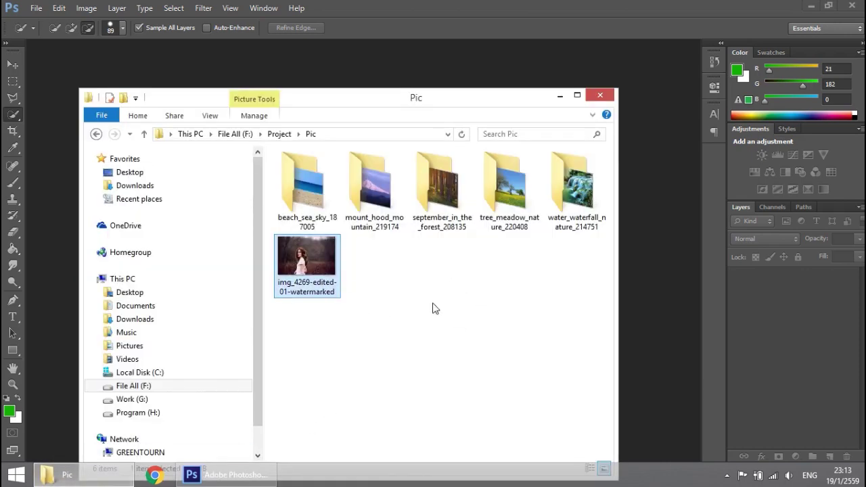
double_click(314, 265)
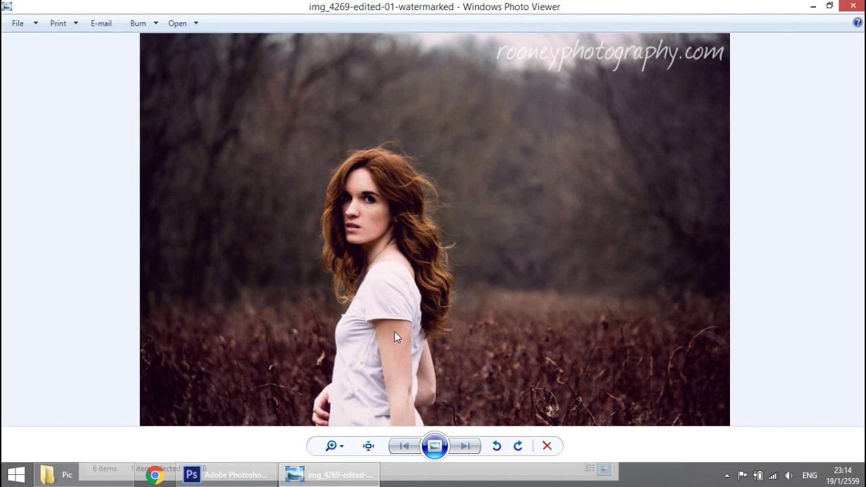
Step: Close Windows Photo Viewer after looking over the woman's forest photo
click(854, 9)
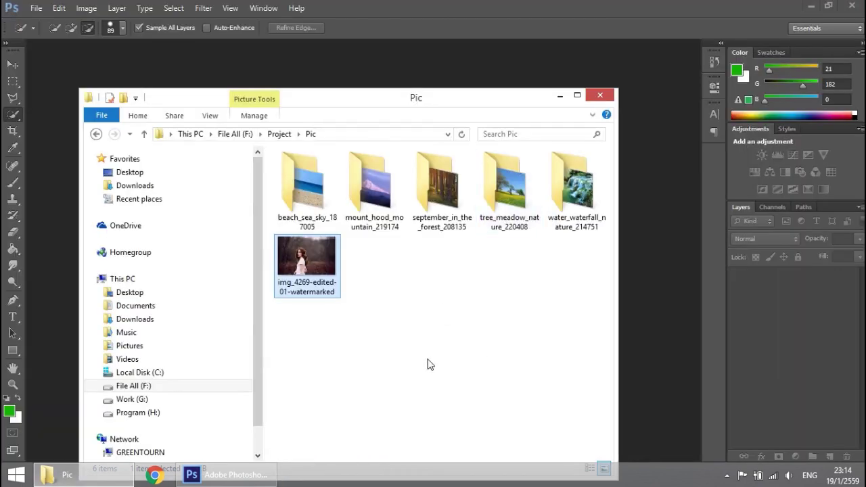
Step: Drag img_4269-edited-01-watermarked from the Pic folder into Photoshop as a new document
mouse_move(363, 103)
mouse_down()
mouse_move(303, 89)
mouse_move(310, 74)
mouse_up()
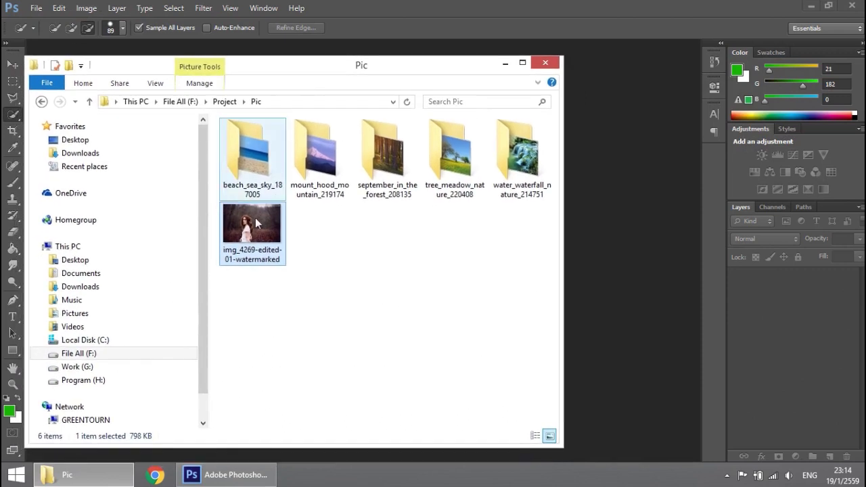
drag(258, 238, 615, 271)
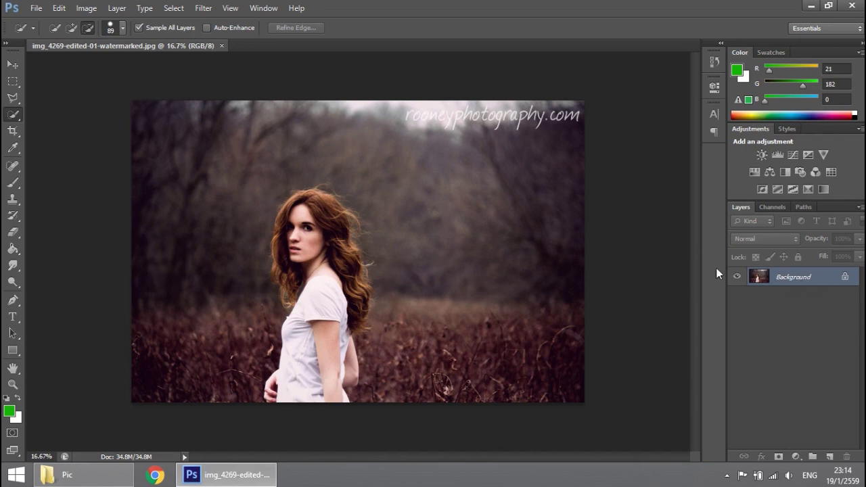
Step: Convert the locked Background into a normal layer named Layer 0
double_click(798, 277)
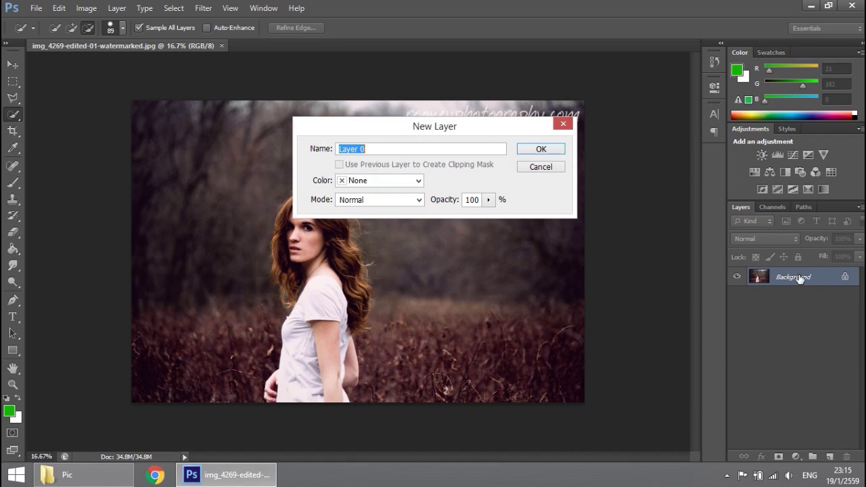
click(548, 150)
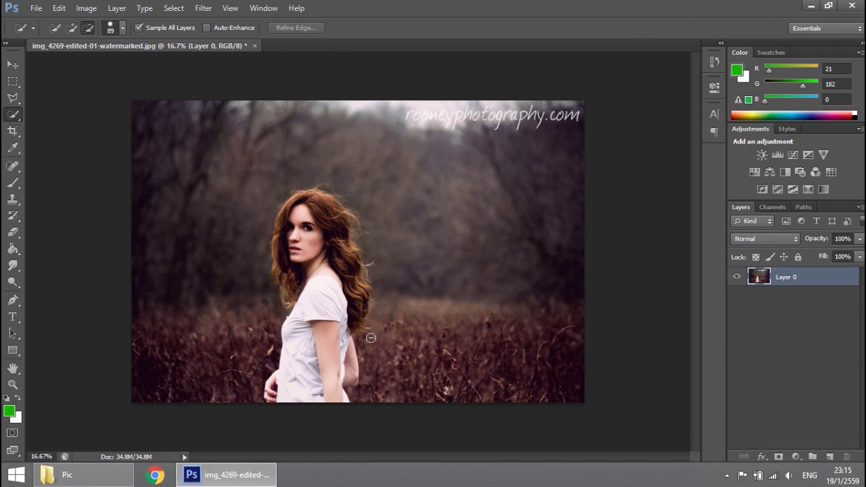
Step: Add a green-filled Layer 1 beneath Layer 0, leaving Layer 0 active
click(830, 458)
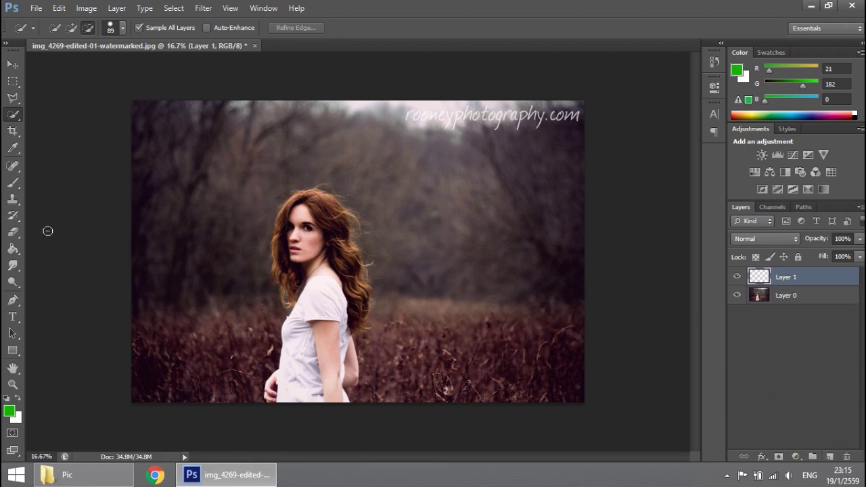
click(12, 249)
click(471, 241)
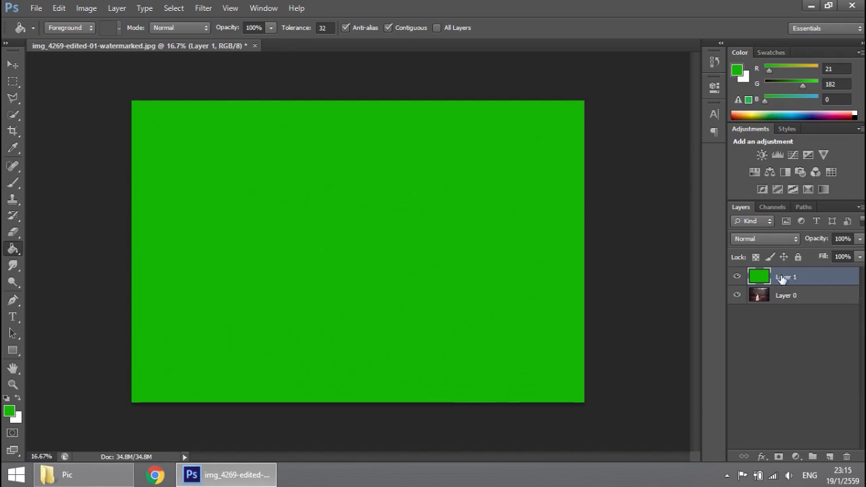
drag(787, 279, 784, 310)
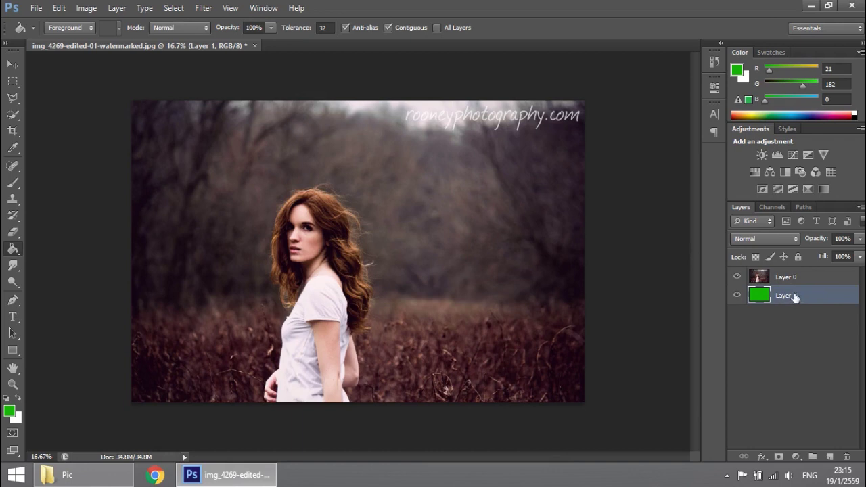
click(784, 280)
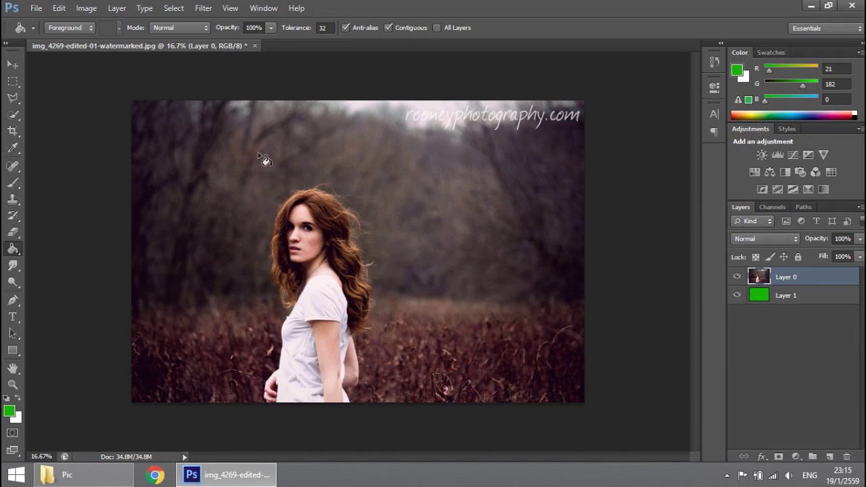
Step: Choose the Quick Selection Tool from the selection tool flyout
click(11, 117)
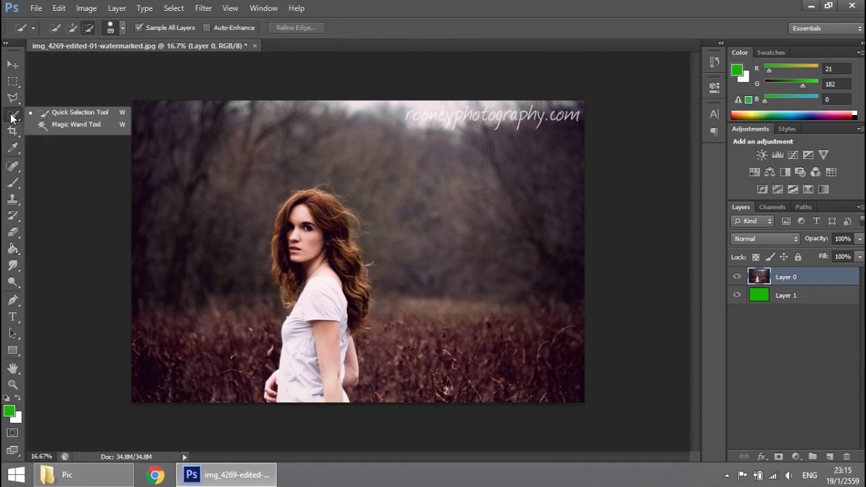
click(61, 112)
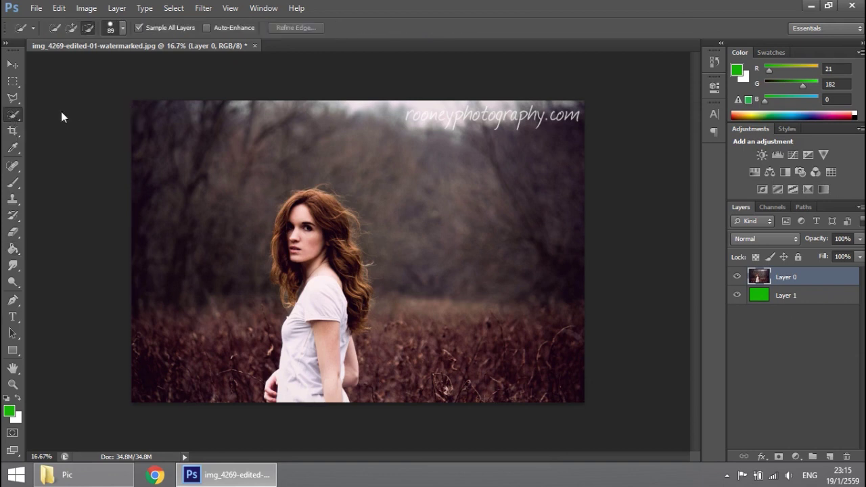
right_click(11, 121)
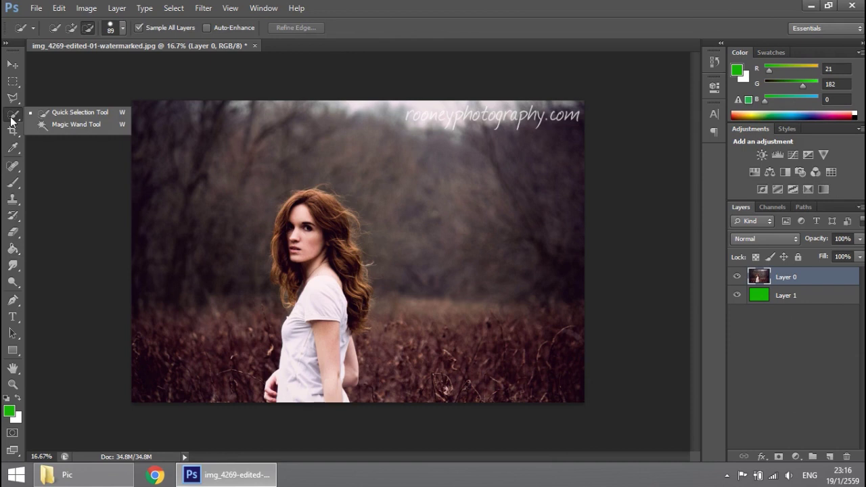
click(44, 114)
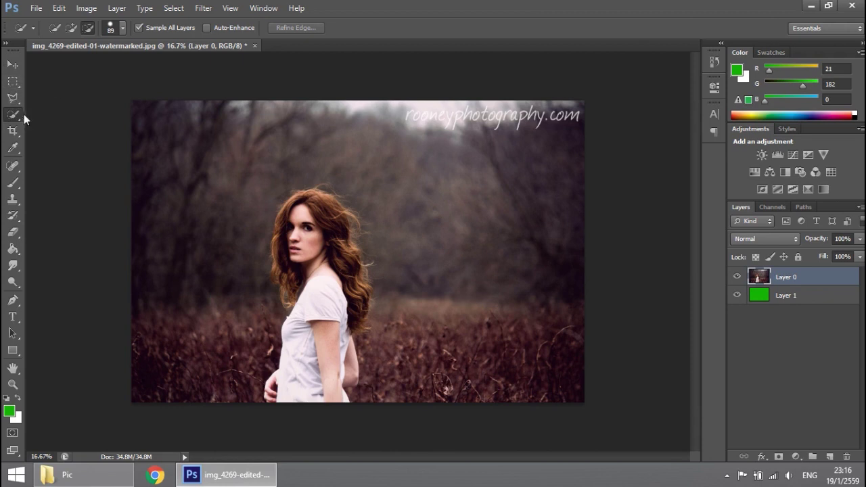
right_click(14, 119)
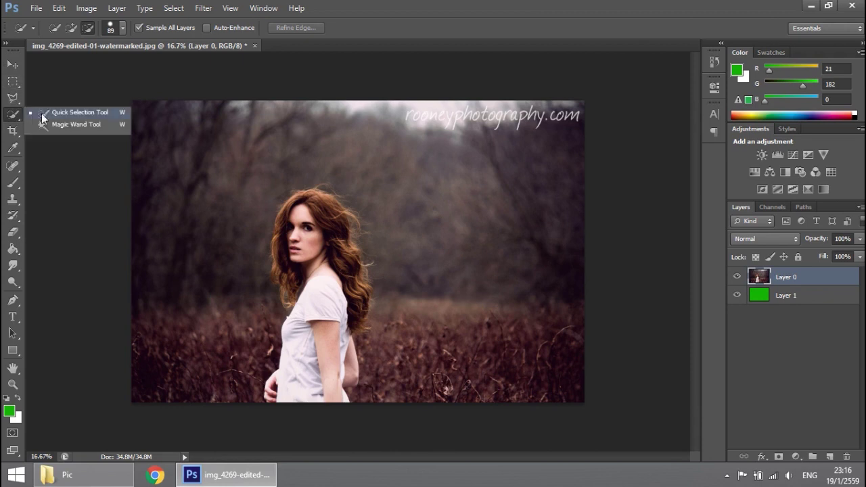
click(44, 115)
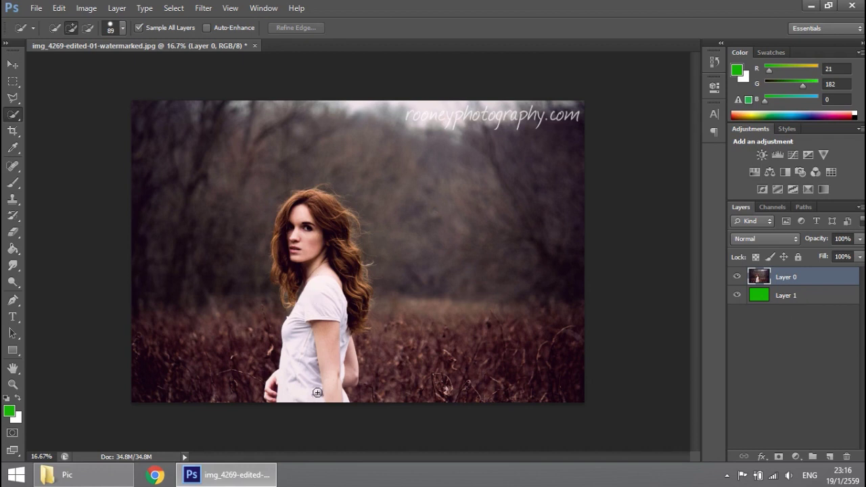
Step: Quick-select the woman's hair, face, neck and shirt
drag(311, 202, 282, 236)
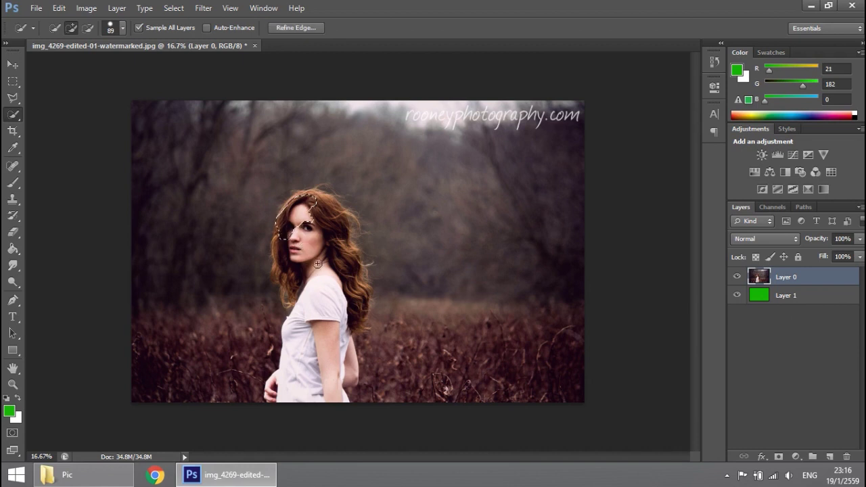
drag(314, 208, 319, 212)
mouse_move(335, 246)
mouse_down()
mouse_move(331, 223)
mouse_move(281, 262)
mouse_up()
mouse_move(301, 291)
mouse_down()
mouse_move(318, 325)
mouse_move(297, 360)
mouse_move(352, 372)
mouse_up()
mouse_move(346, 316)
mouse_down()
mouse_move(355, 325)
mouse_move(354, 242)
mouse_up()
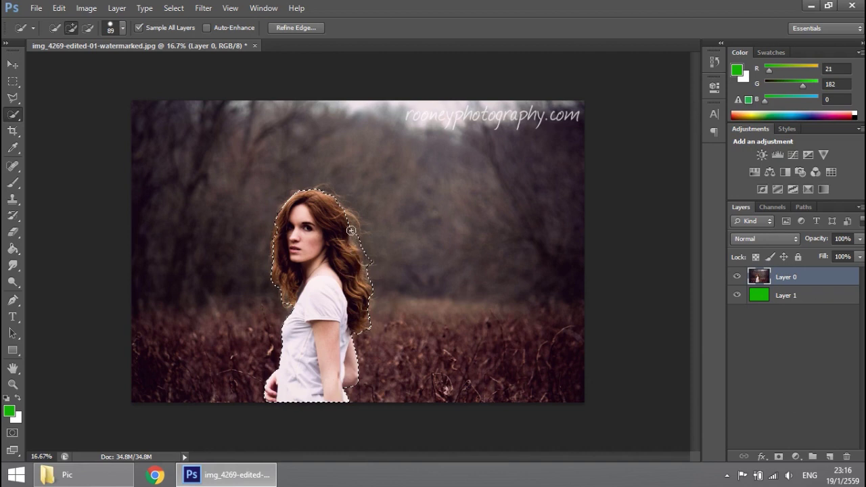
click(419, 192)
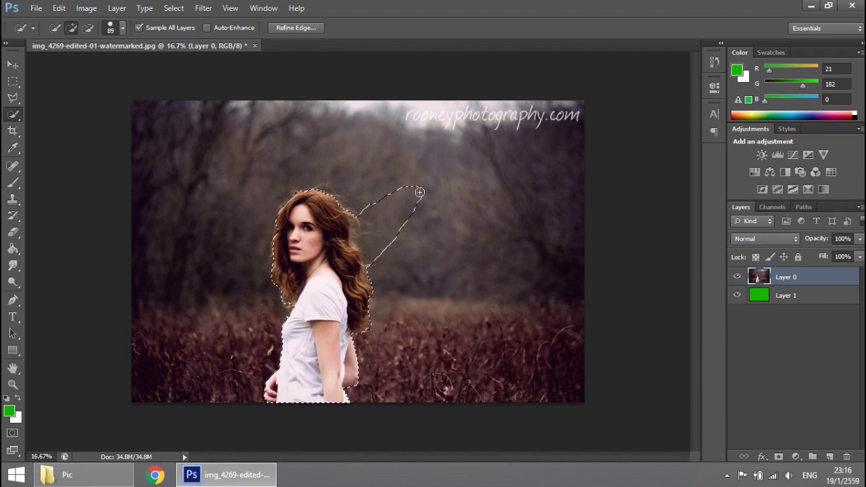
Step: Subtract the stray patch beside her hair from the selection, then return to add mode
click(88, 29)
mouse_move(426, 178)
mouse_down()
mouse_move(410, 193)
mouse_move(418, 218)
mouse_up()
mouse_move(386, 253)
mouse_down()
mouse_move(386, 228)
mouse_move(383, 251)
mouse_move(354, 204)
mouse_move(363, 247)
mouse_up()
drag(369, 197, 386, 213)
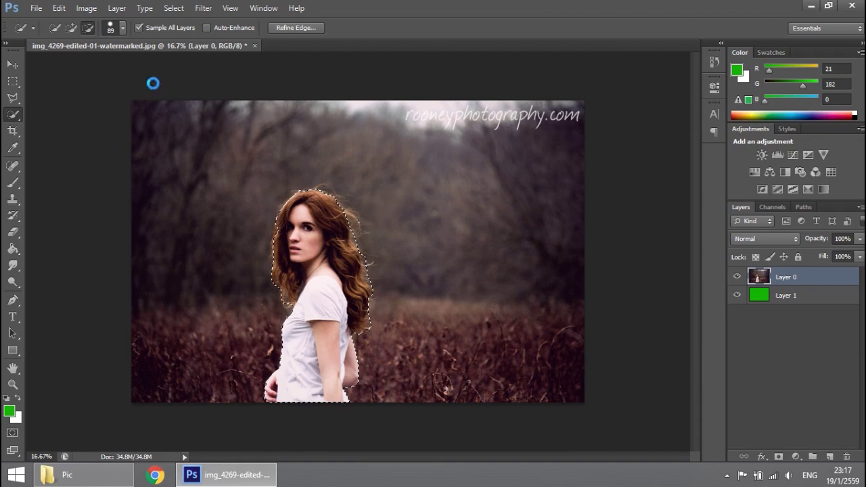
click(71, 27)
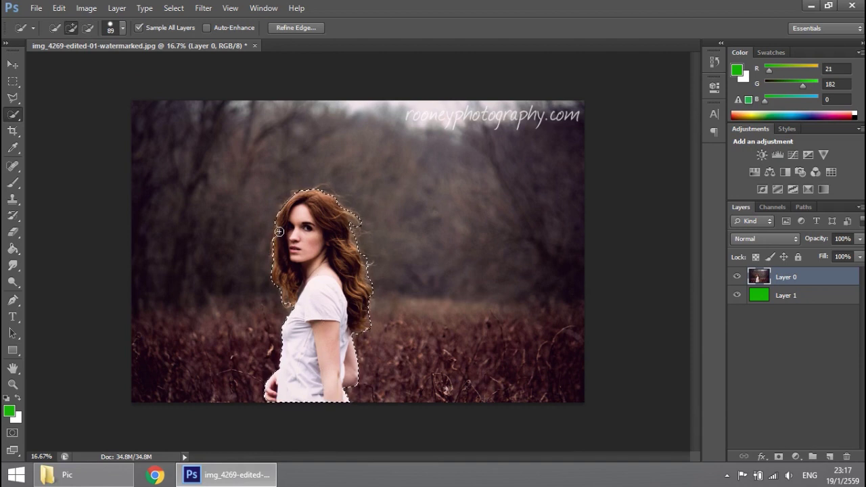
click(321, 285)
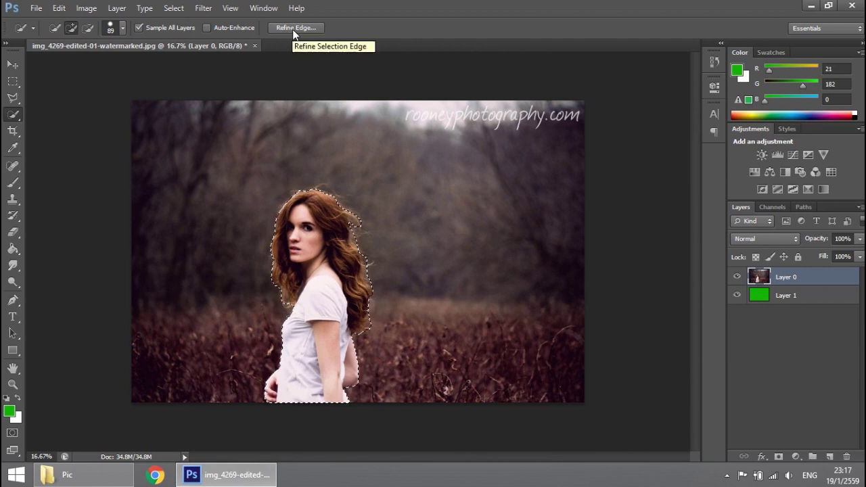
Step: Open Refine Edge and set its View to On Layers to preview her over green
click(295, 28)
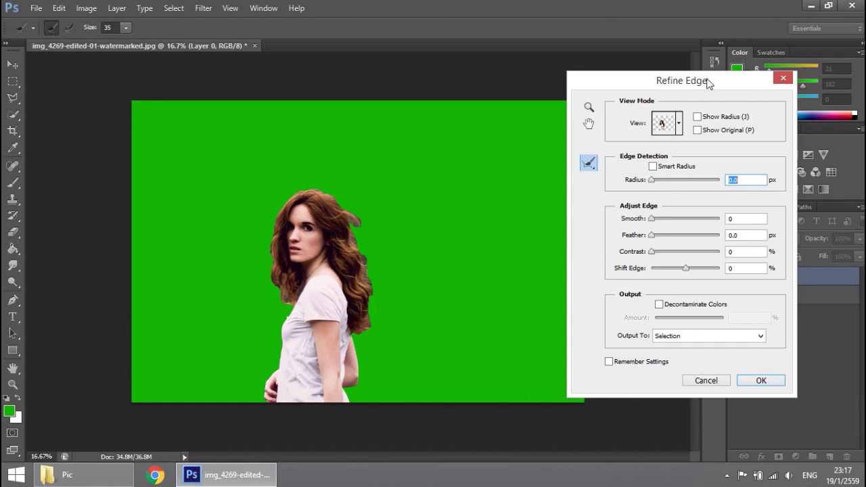
drag(681, 81, 549, 66)
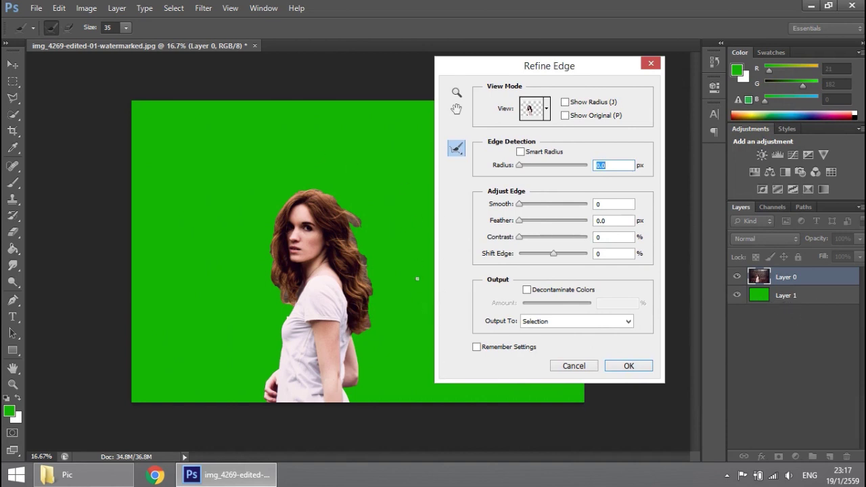
click(547, 111)
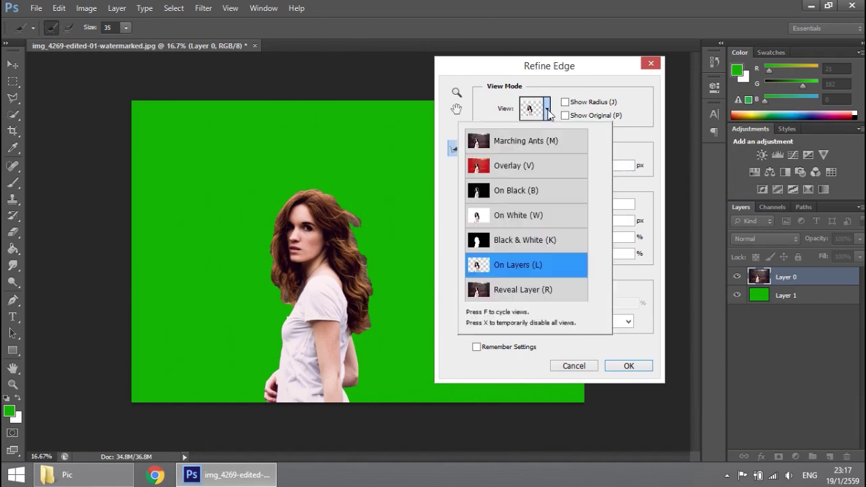
click(504, 270)
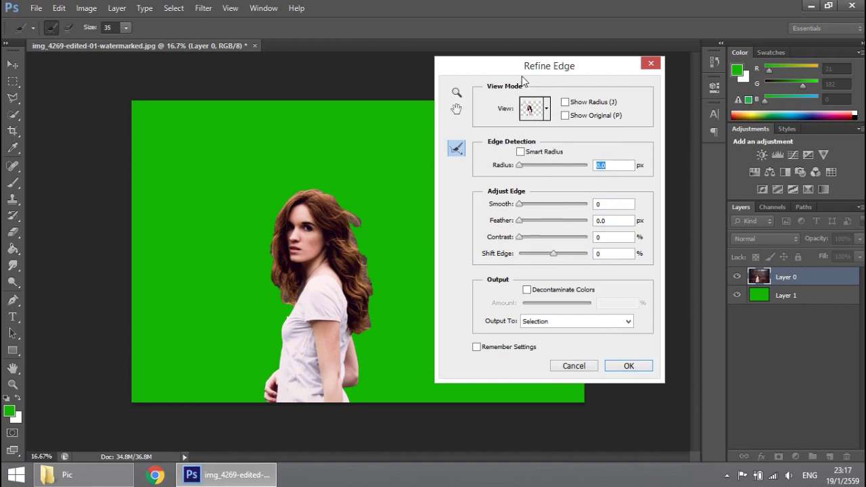
Step: Reposition the Refine Edge dialog, nudge the Radius up and enable Smart Radius
drag(522, 80, 681, 90)
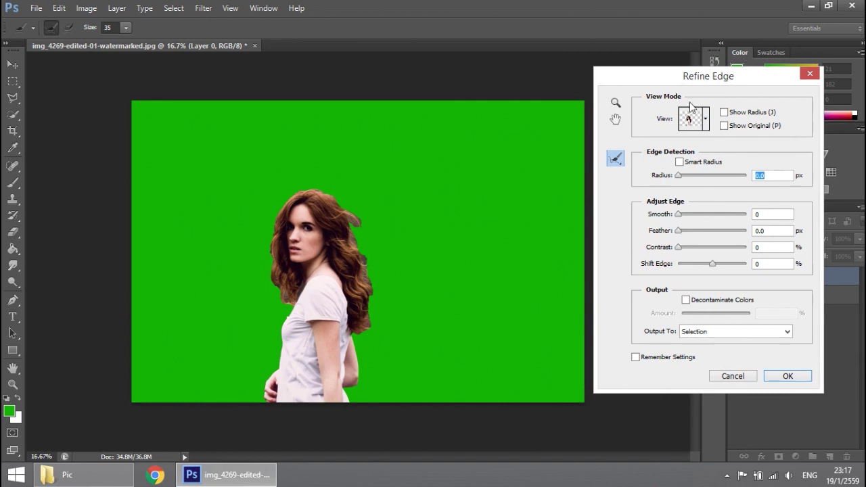
drag(701, 79, 661, 92)
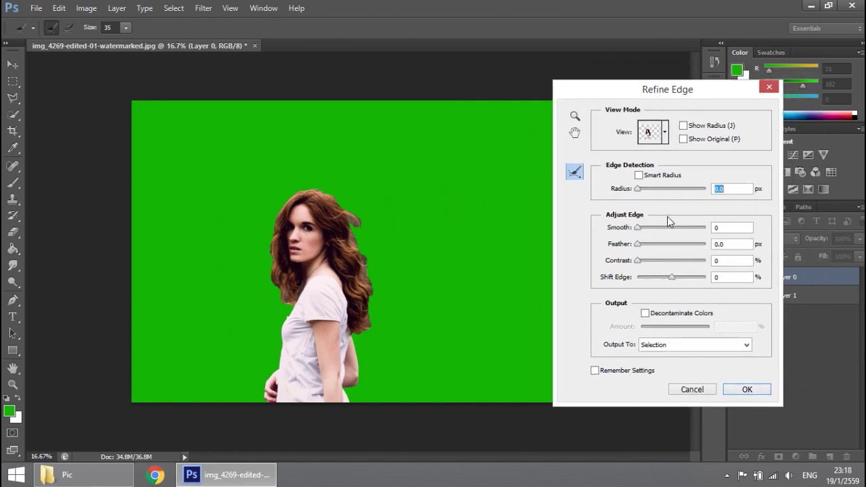
drag(639, 193, 641, 182)
click(638, 176)
Step: Set the Refine Edge Radius to 45 px
drag(639, 191, 678, 192)
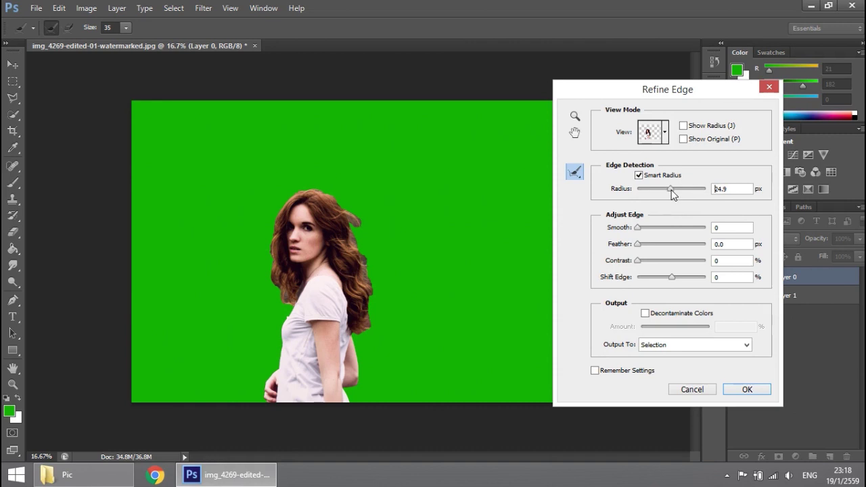
drag(678, 192, 684, 192)
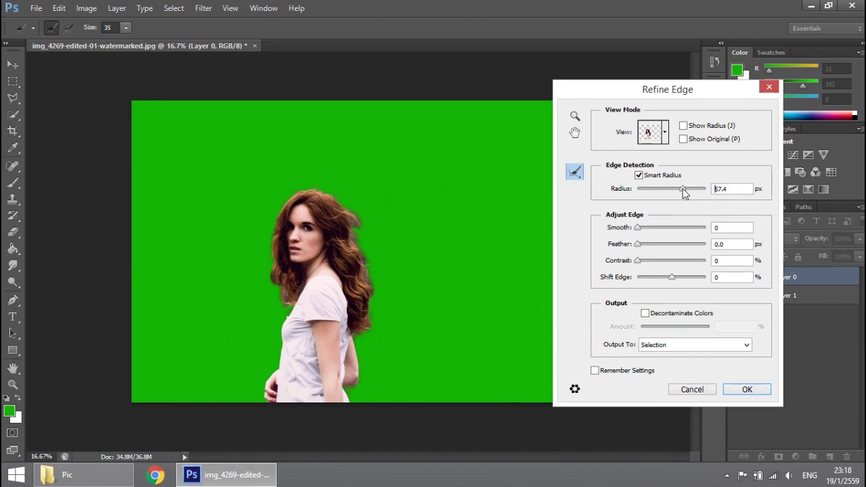
drag(682, 193, 685, 195)
text(45)
click(680, 193)
click(125, 31)
Step: Set the Refine Radius brush to size 154 and paint along the hair's right edge and top-right tip
drag(148, 42, 176, 42)
click(180, 42)
mouse_move(348, 211)
mouse_down()
mouse_move(367, 280)
mouse_move(367, 334)
mouse_up()
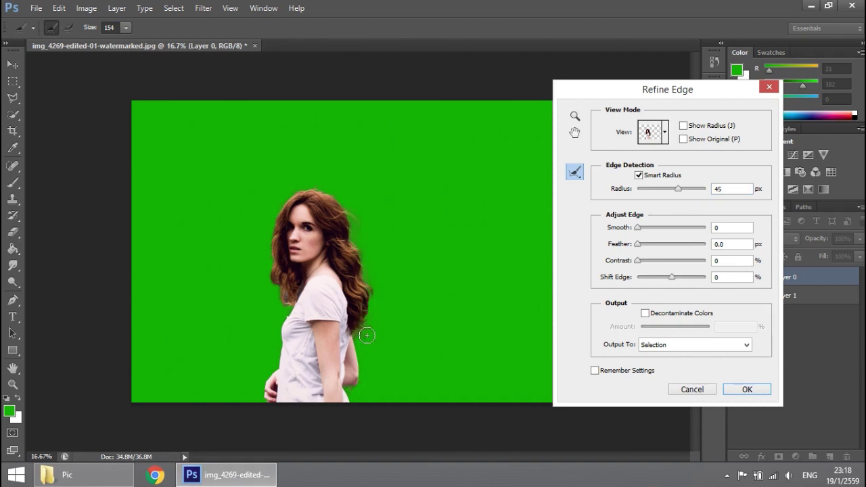
click(346, 207)
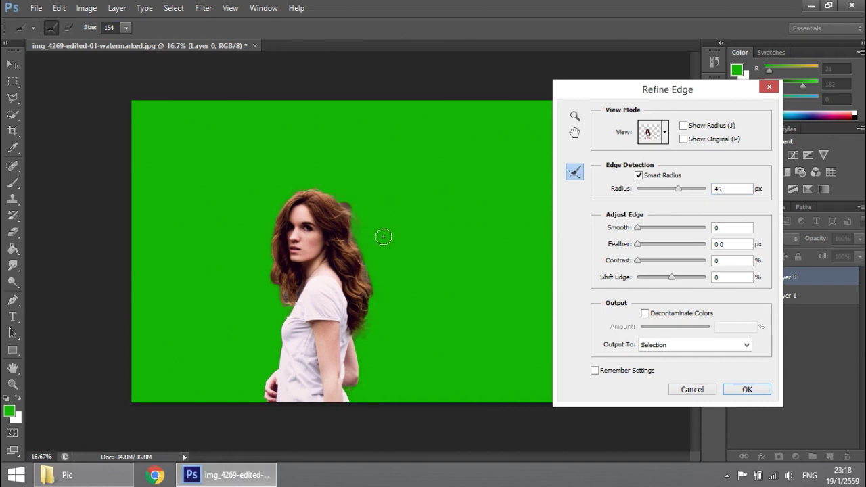
drag(363, 324, 362, 342)
Step: Refine the hair near the shoulder, behind the arm, and along the left and top edges, then shift the dialog left
mouse_move(274, 269)
mouse_down()
mouse_move(283, 301)
mouse_move(277, 318)
mouse_up()
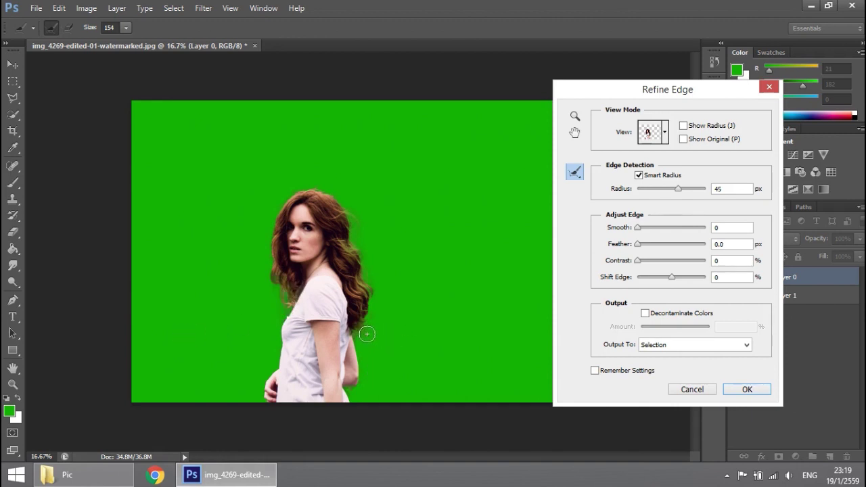
drag(359, 332, 358, 386)
drag(287, 211, 287, 261)
drag(295, 202, 338, 212)
drag(652, 97, 547, 87)
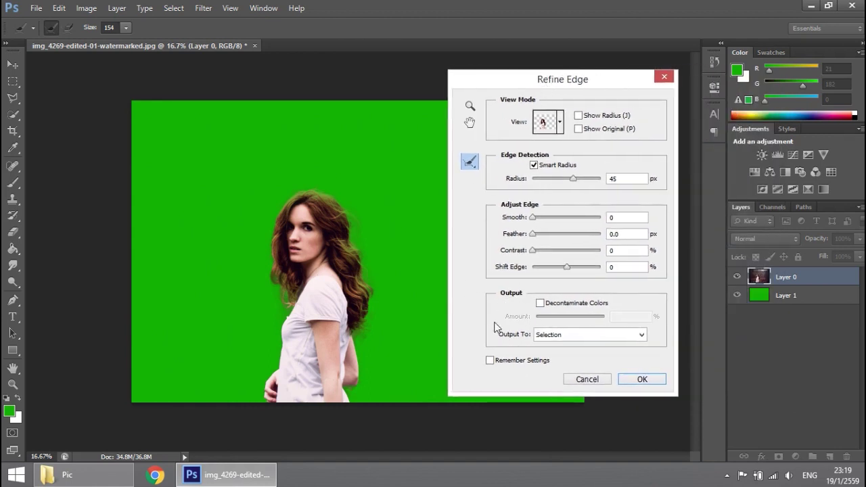
Step: Output the refined cutout to a new layer, Layer 0 copy, and select the original Layer 0
click(535, 334)
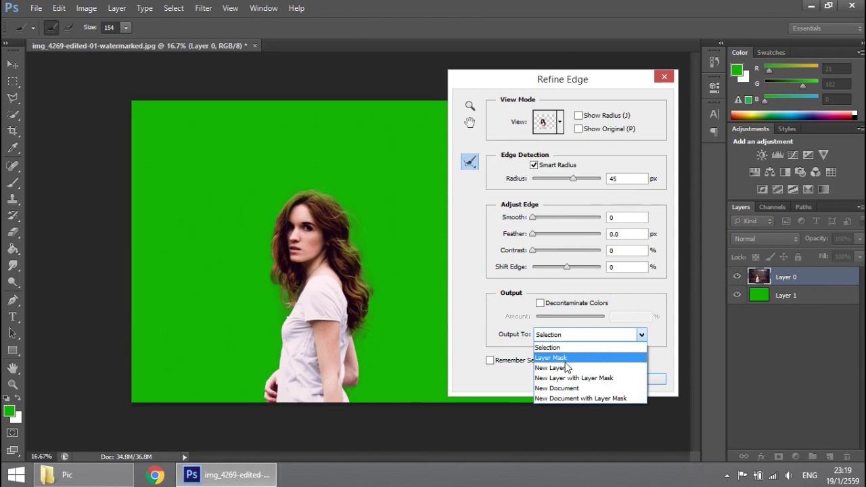
click(549, 368)
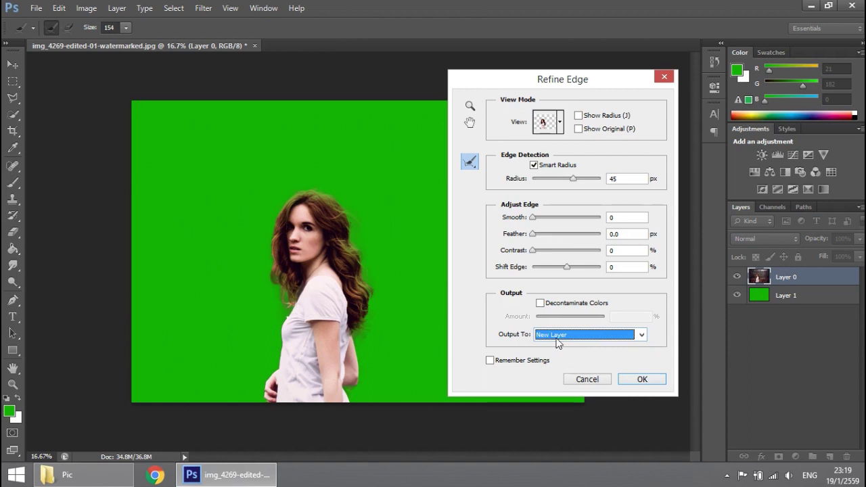
click(643, 380)
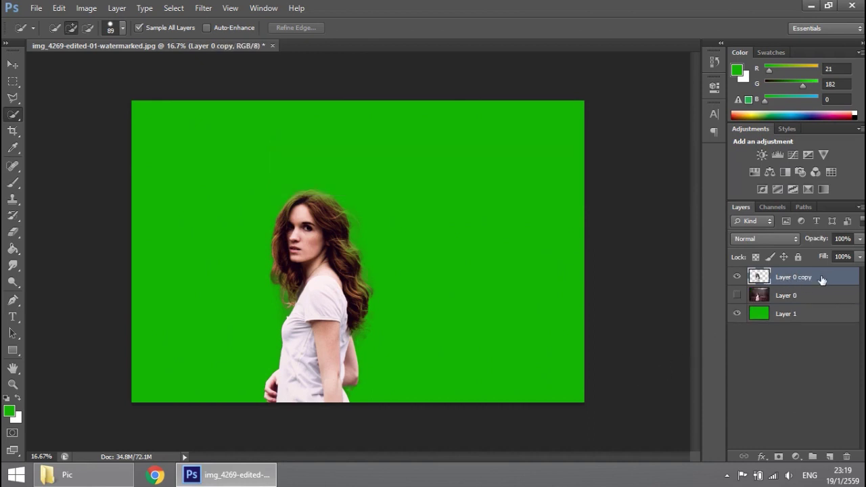
click(787, 299)
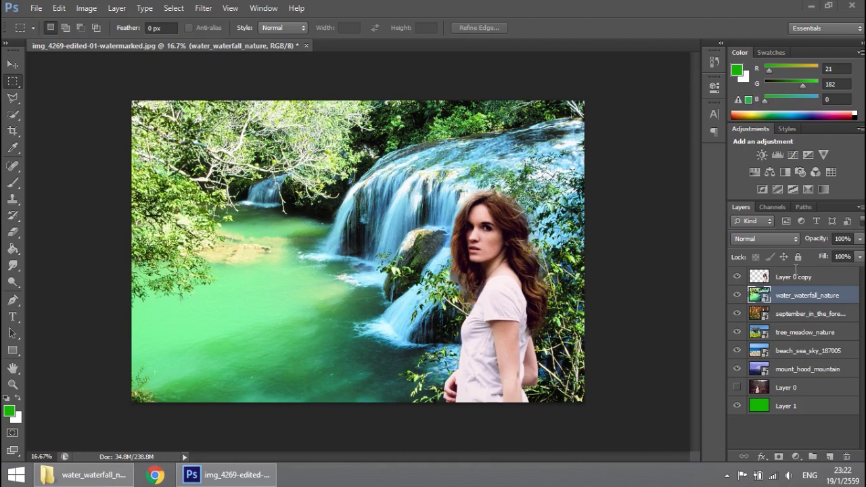
Step: Hide the waterfall, September forest, tree meadow and beach layers to preview the beach and mountain backgrounds
click(737, 294)
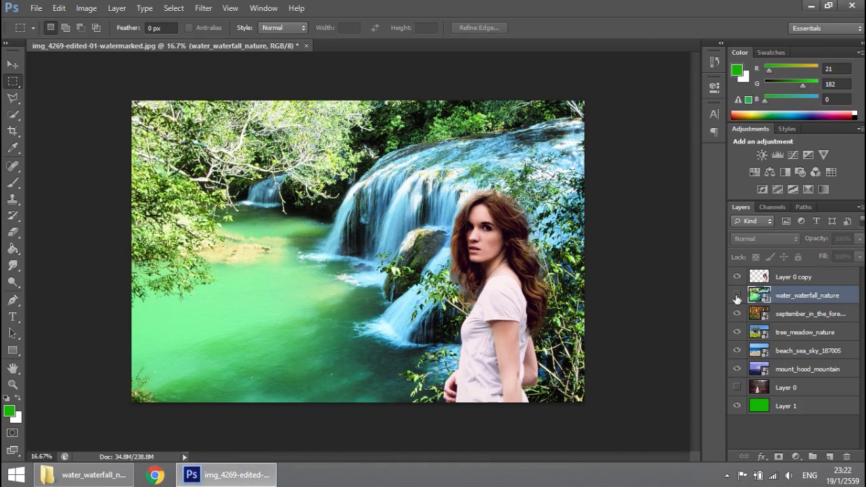
click(737, 313)
click(737, 333)
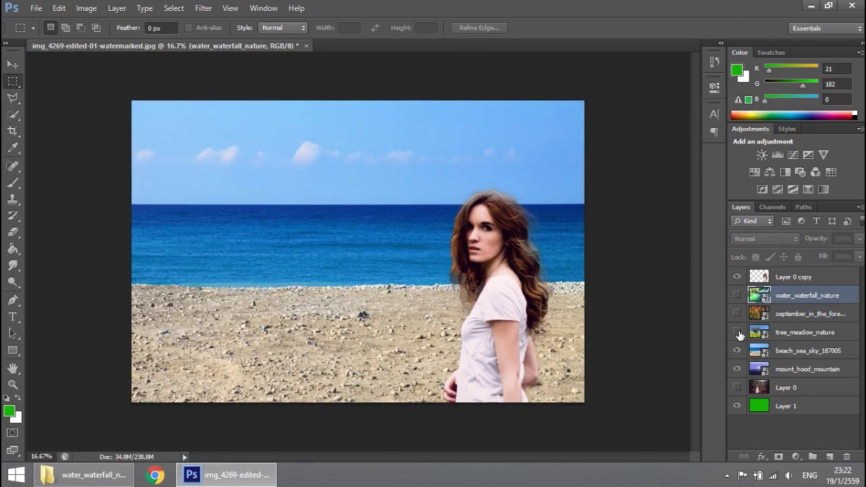
click(737, 351)
Step: Shift the waterfall photo up and left, then make the waterfall, forest and meadow layers visible again
key(v)
drag(511, 305, 464, 281)
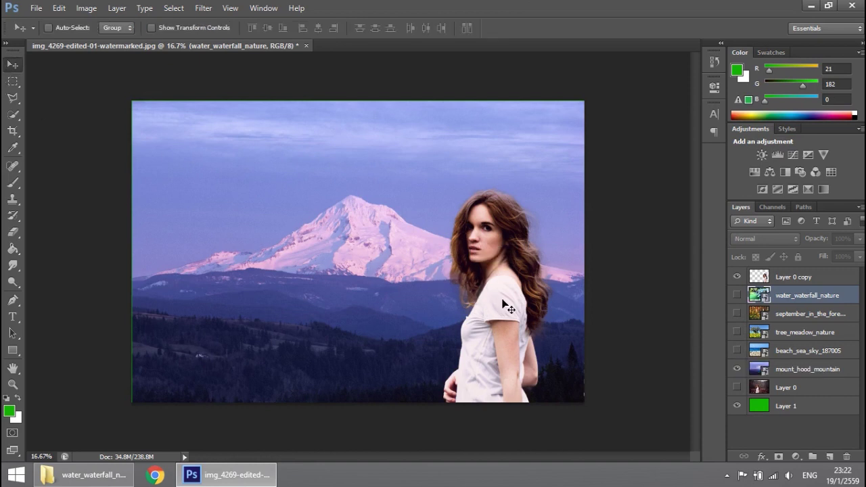
click(737, 296)
click(737, 314)
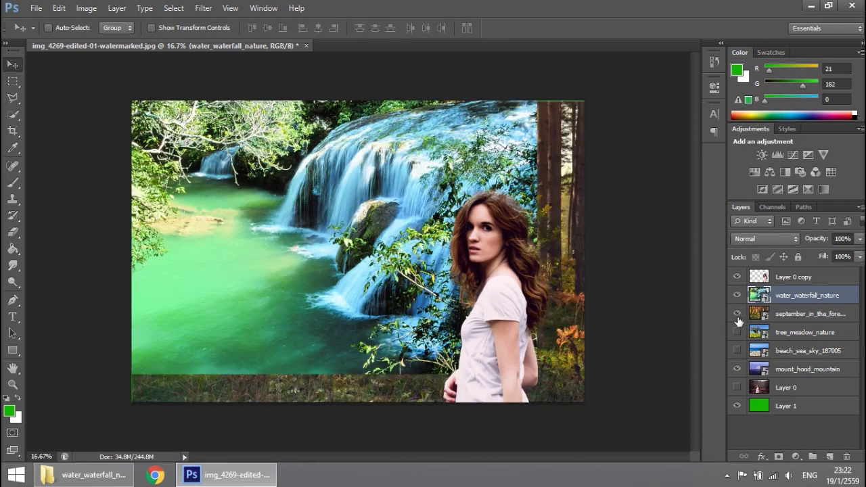
click(737, 333)
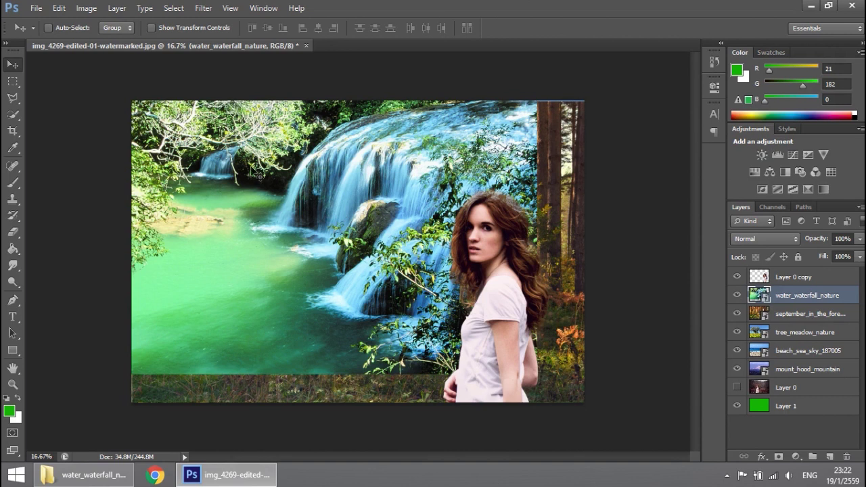
click(18, 83)
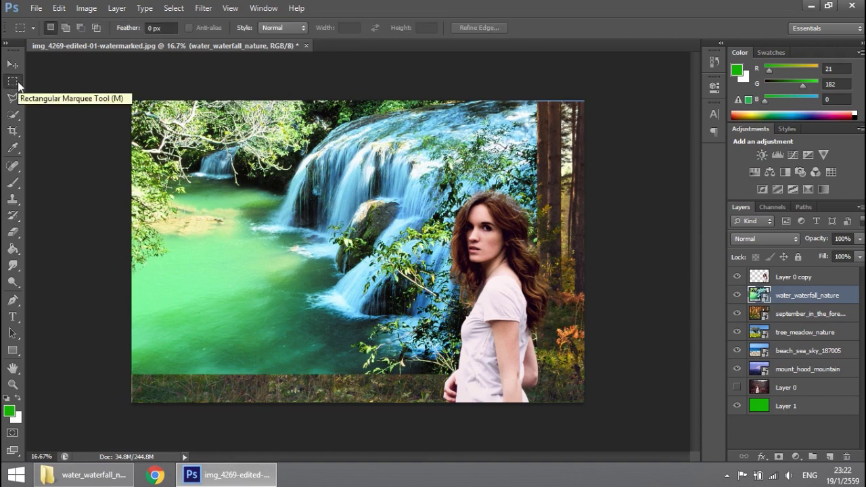